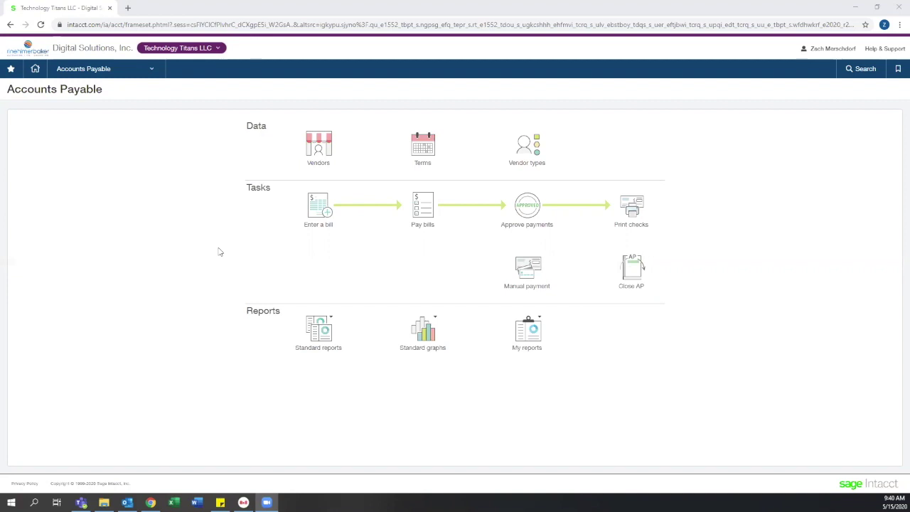
left_click(144, 74)
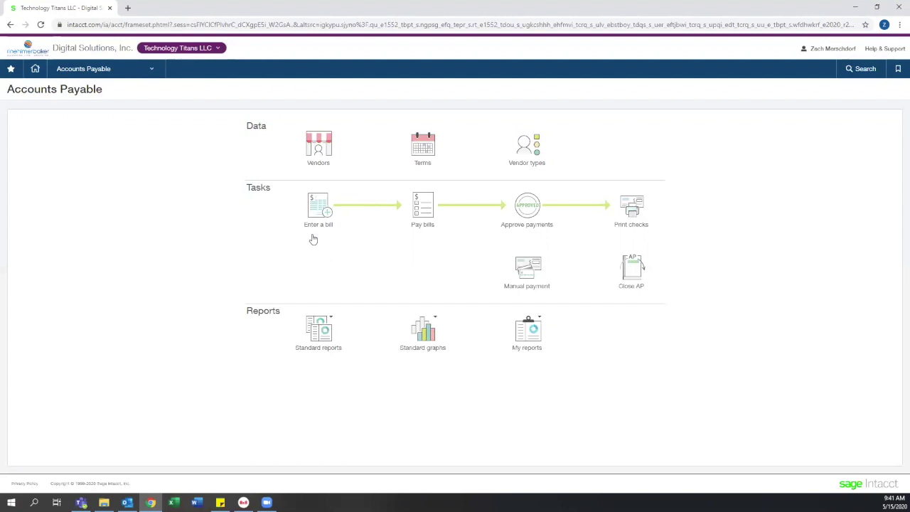
Step: Sort the vendor list by Vendor Name, check saved views, and open Facebook's vendor record
left_click(328, 156)
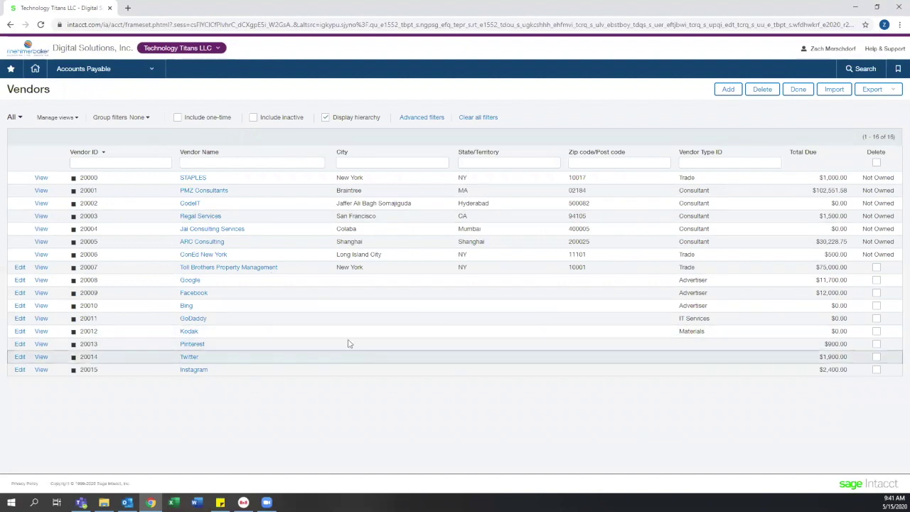
left_click(202, 152)
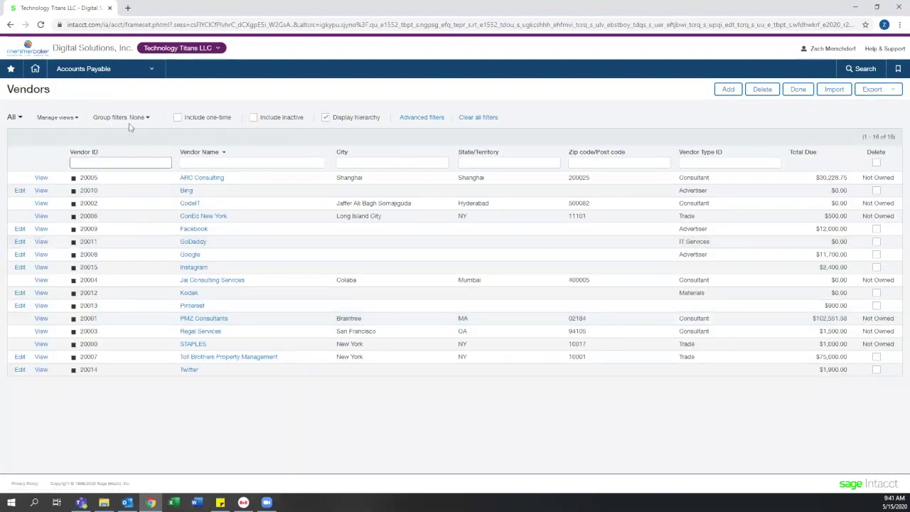
left_click(73, 117)
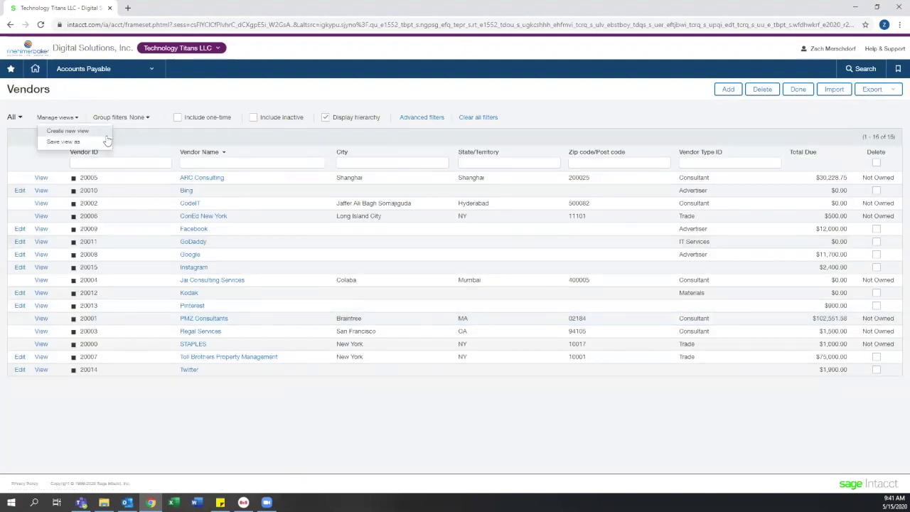
left_click(42, 229)
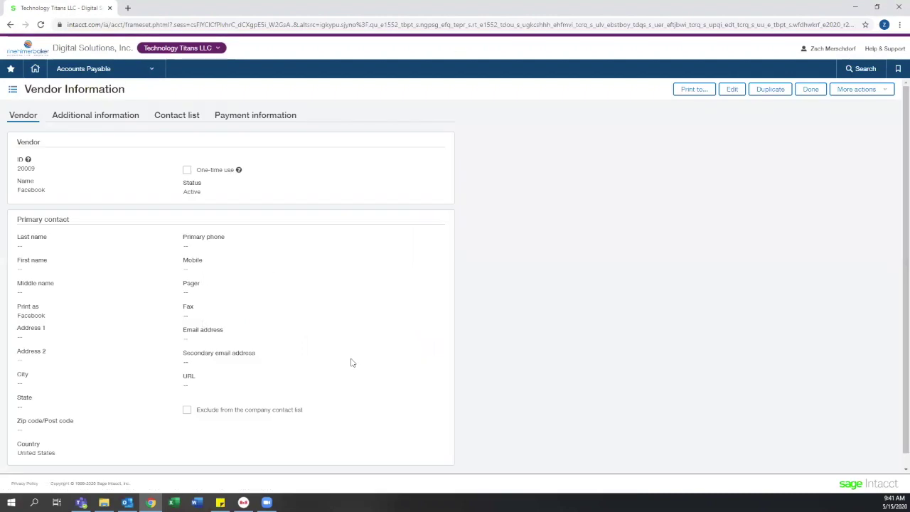
Step: Review Facebook's Additional information, Contact list and Payment information tabs on its vendor page
scroll(351, 363, "down", 1)
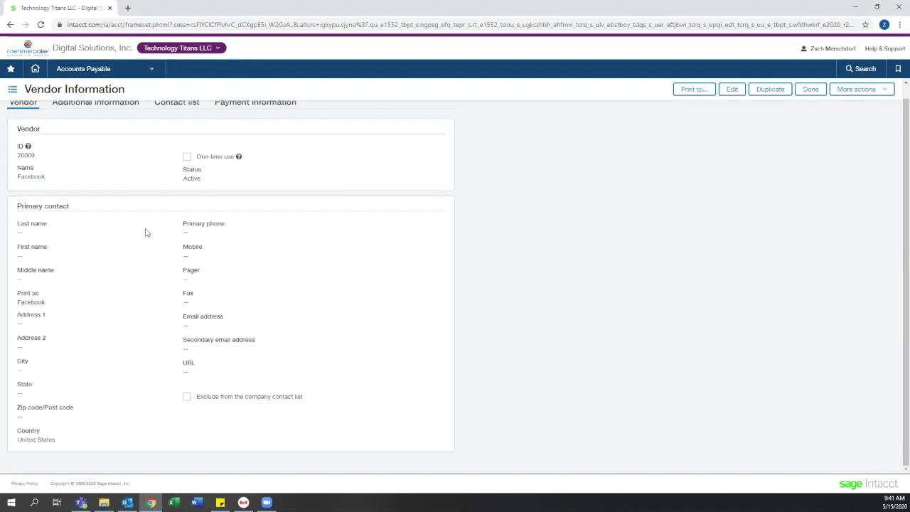
scroll(158, 327, "up", 1)
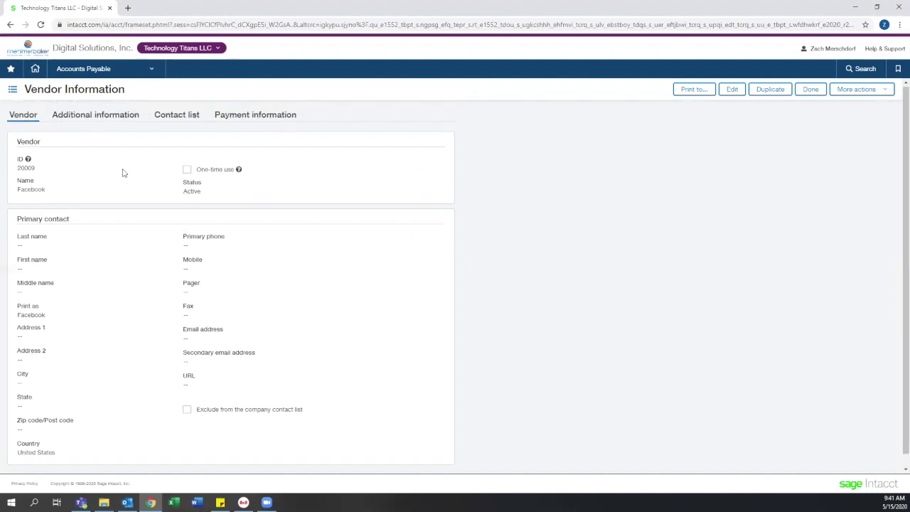
left_click(112, 118)
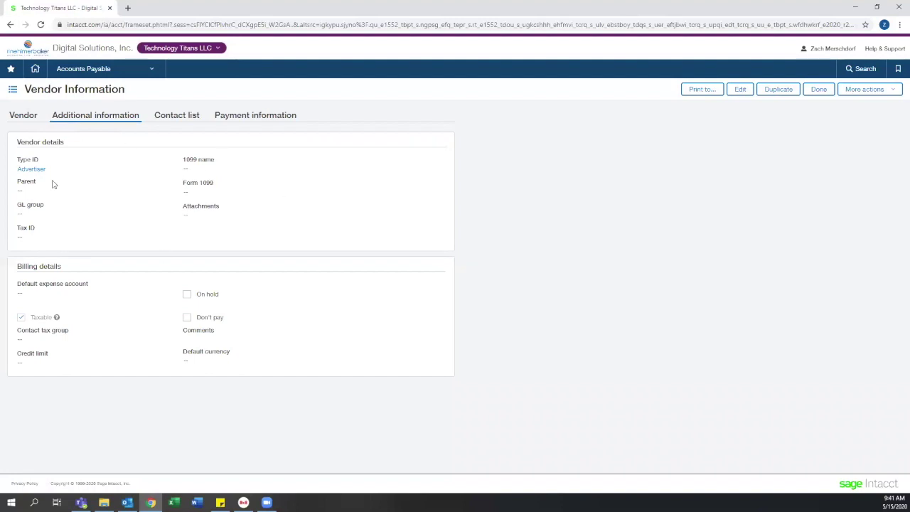
left_click(181, 119)
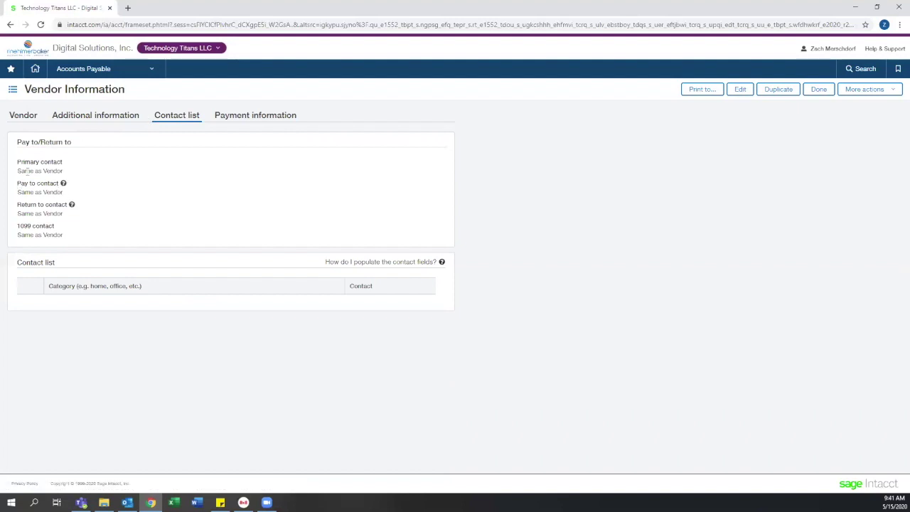
left_click(253, 118)
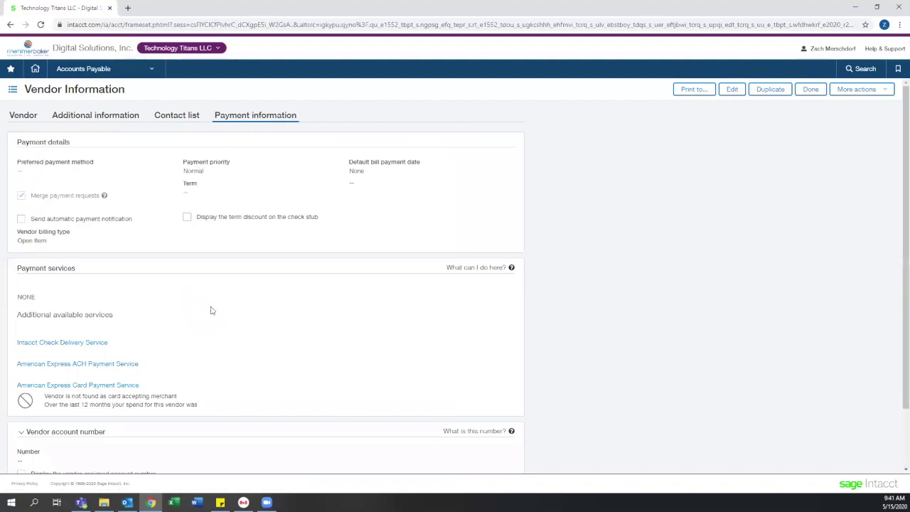
left_click(145, 70)
Step: In the Bills list, open Toll Brothers' paid 5,000.00 USD Monthly Office Rent bill VI0006
left_click(191, 135)
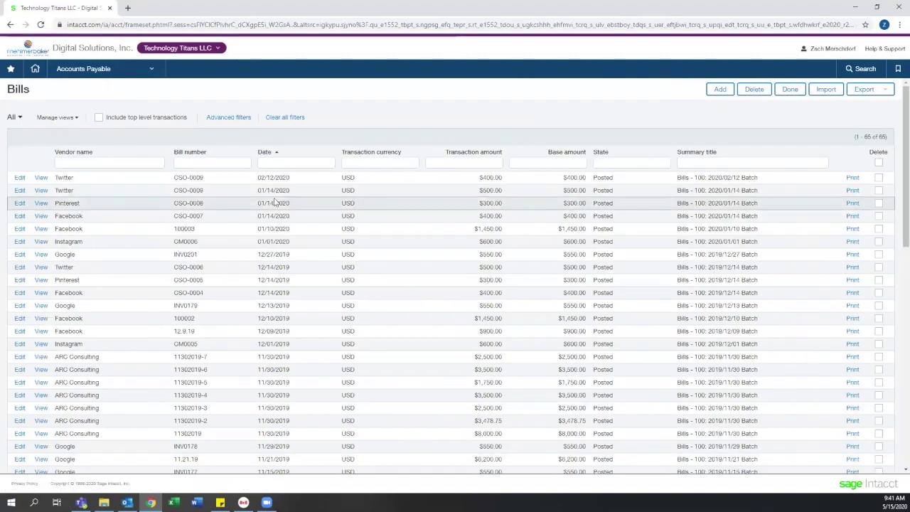
left_click(63, 118)
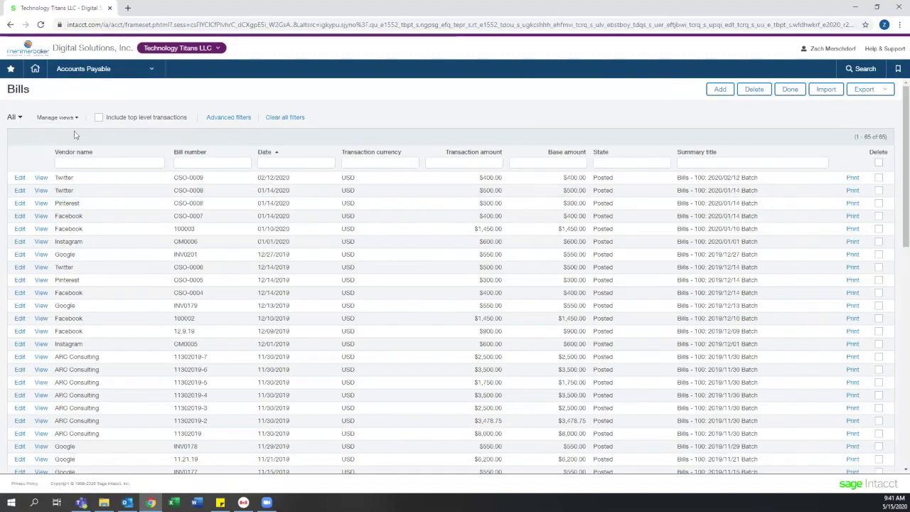
left_click(445, 118)
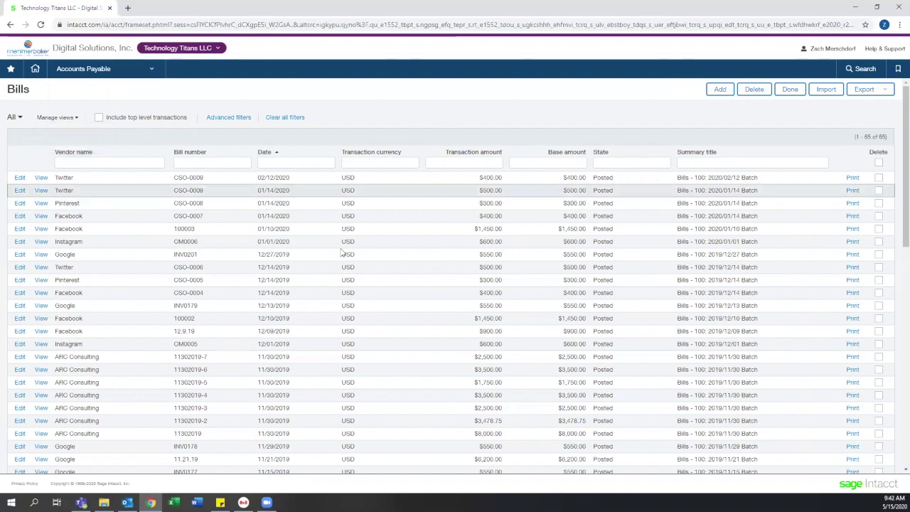
scroll(343, 254, "down", 6)
scroll(343, 262, "down", 1)
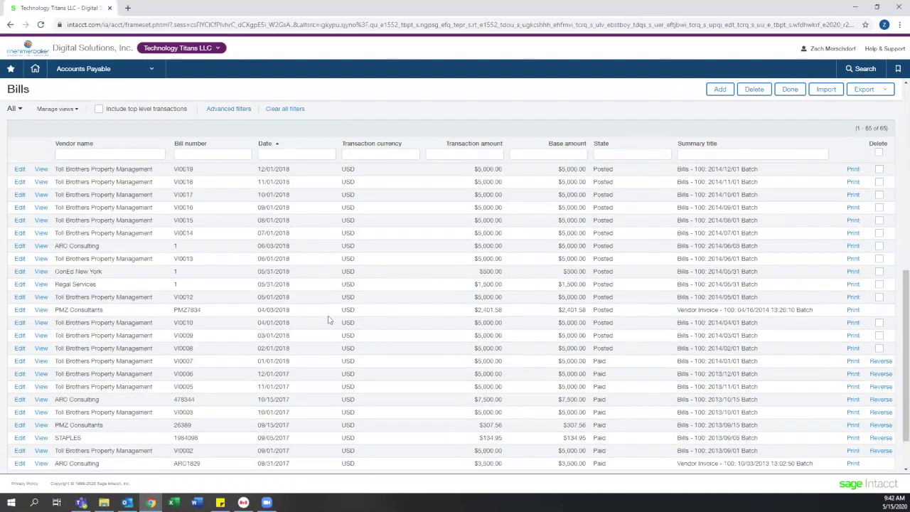
left_click(40, 375)
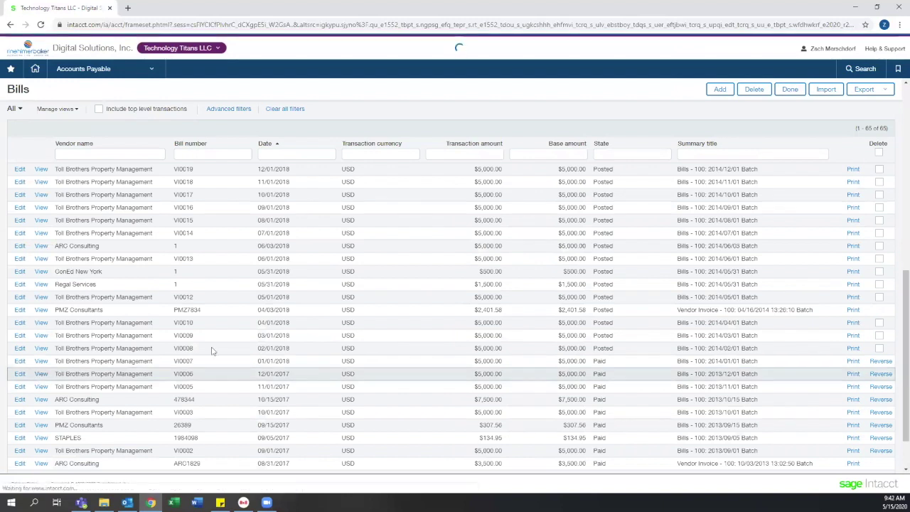
scroll(308, 285, "down", 2)
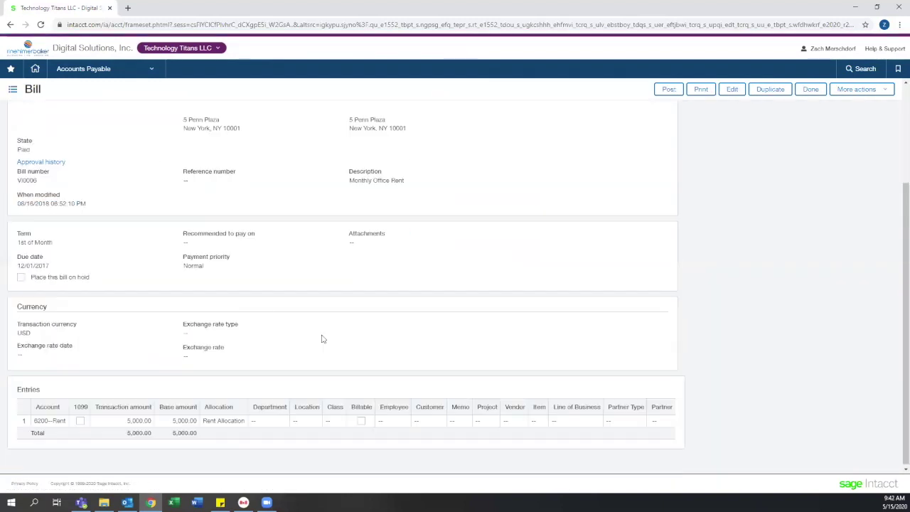
scroll(267, 377, "up", 1)
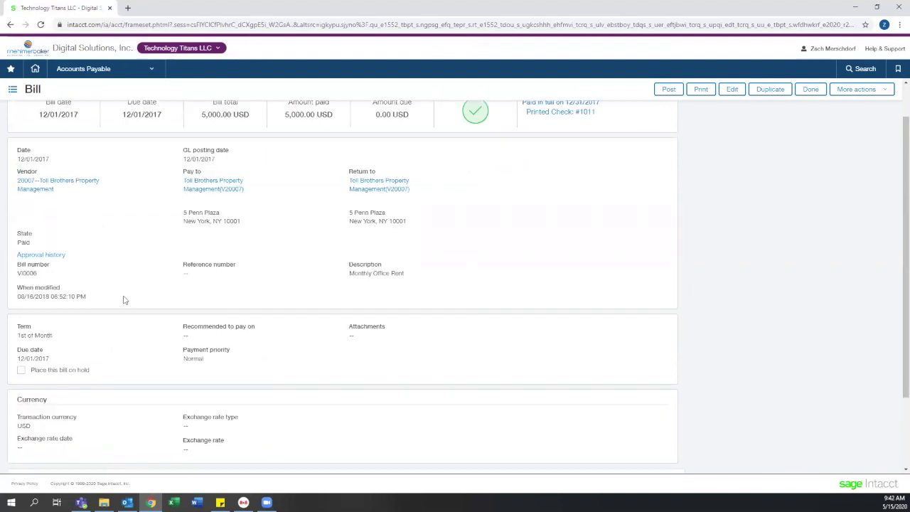
scroll(124, 285, "up", 1)
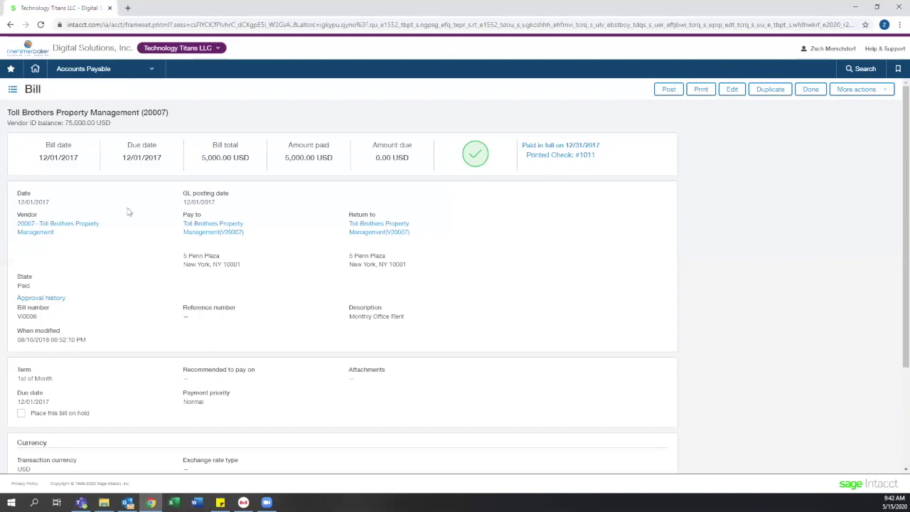
Step: Open Pay Bills and clear the filter to list all open bills, keeping Check and USD
left_click(146, 72)
left_click(193, 159)
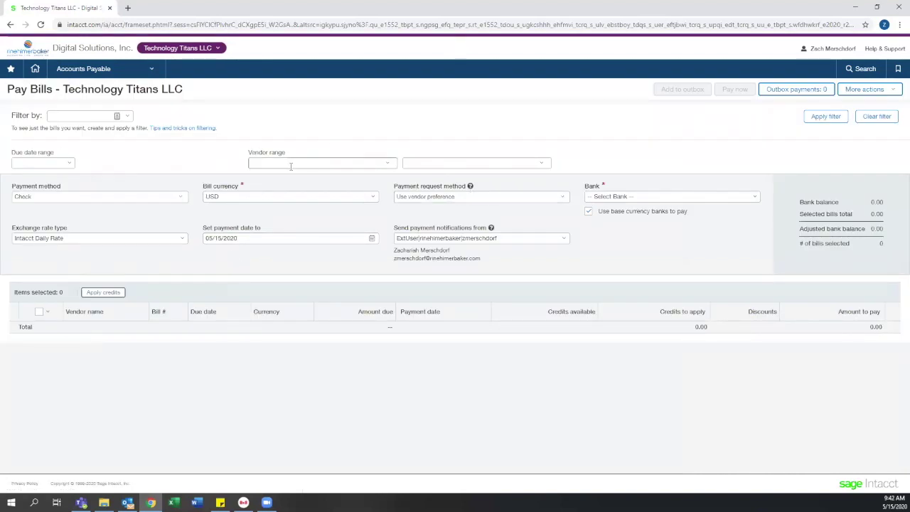
left_click(867, 117)
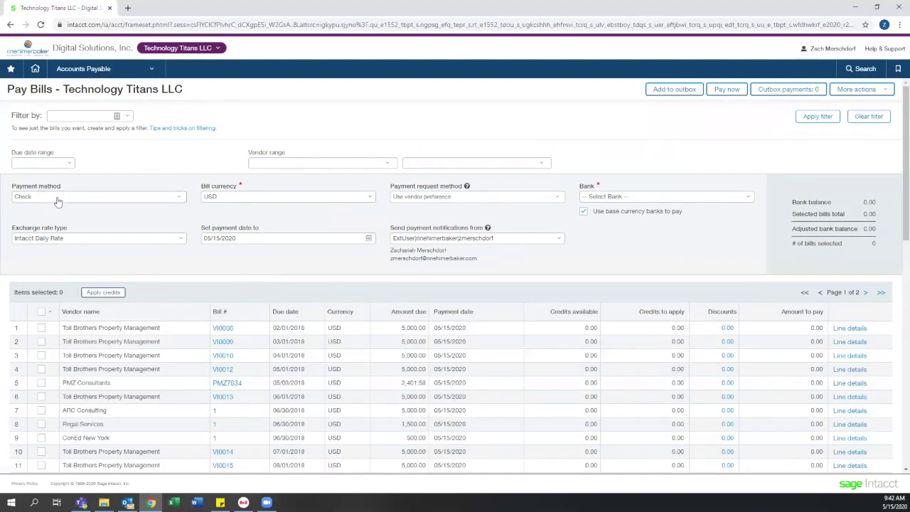
left_click(183, 202)
left_click(205, 178)
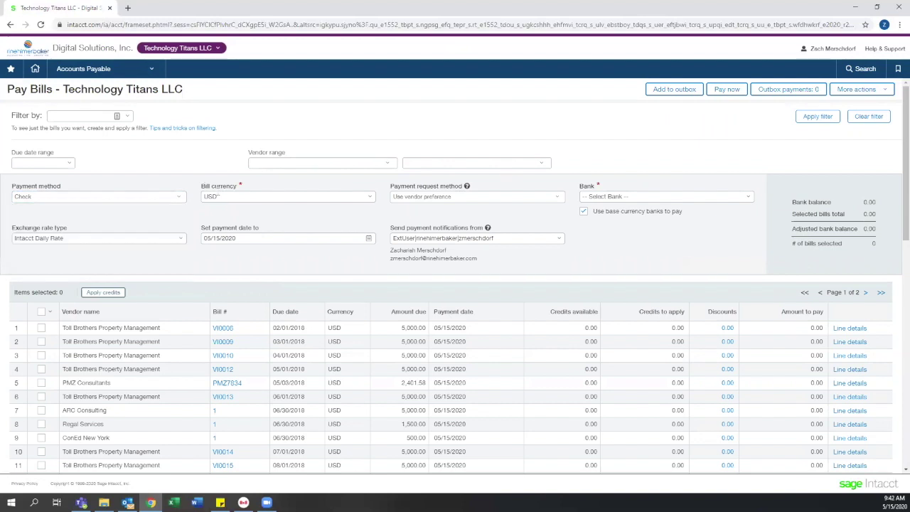
left_click(368, 201)
left_click(212, 177)
Step: Select Toll Brothers bills VI0008 and VI0013 (5,000.00 each) and view VI0008's line details
scroll(318, 279, "down", 1)
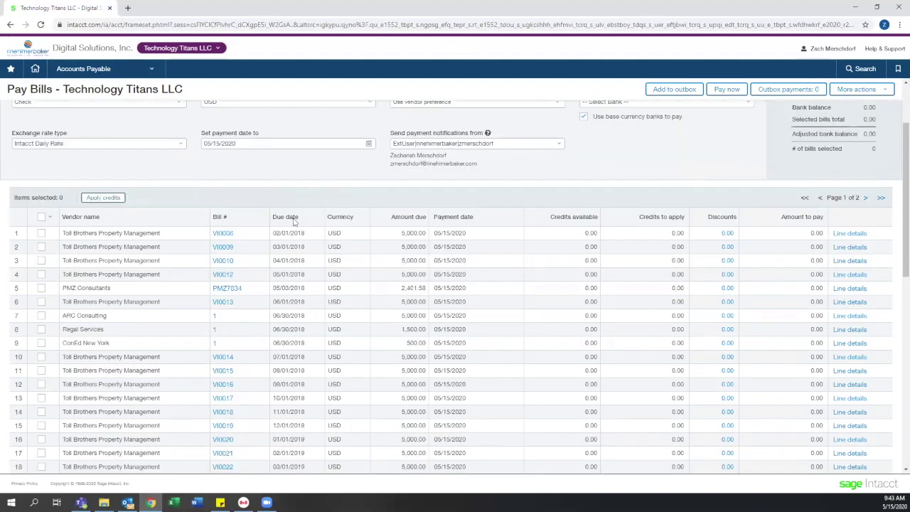
left_click(42, 233)
left_click(41, 302)
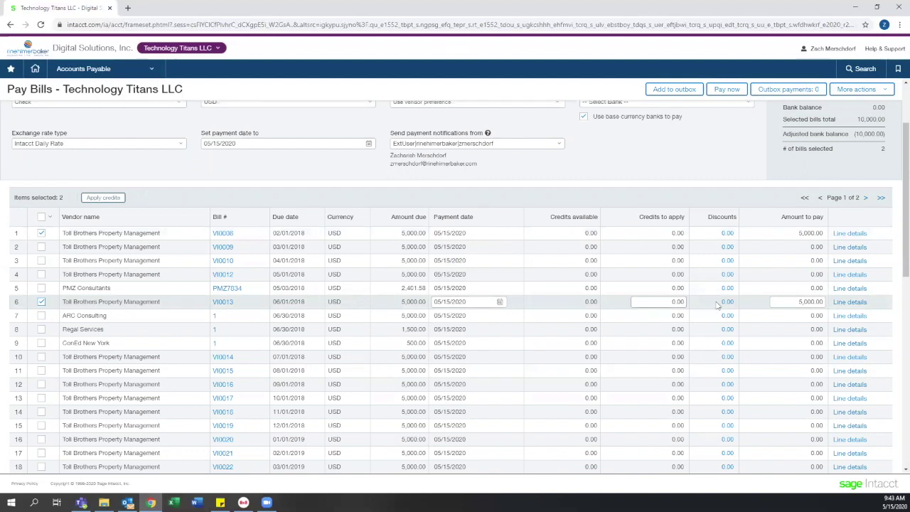
left_click(789, 302)
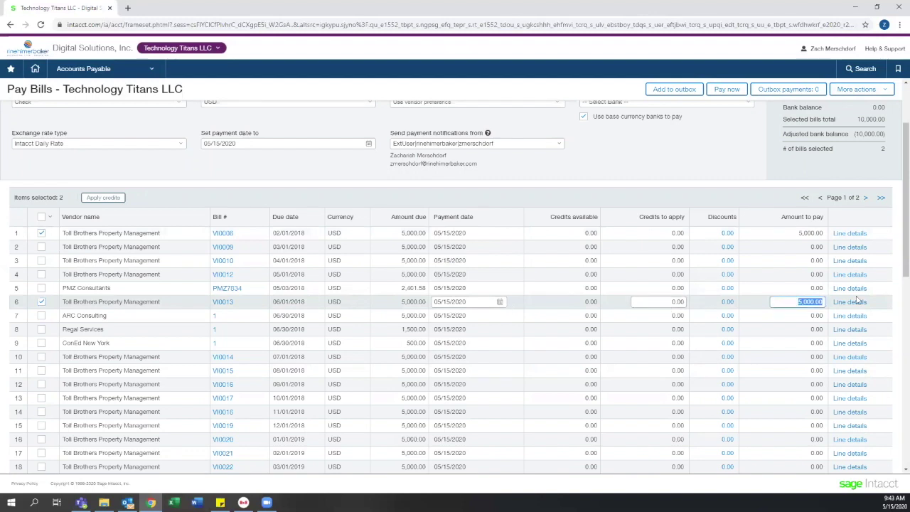
left_click(739, 185)
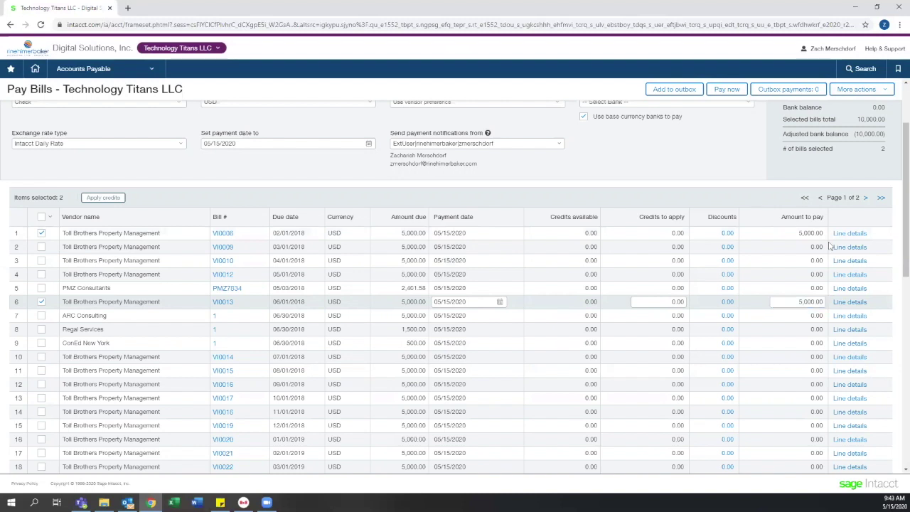
left_click(852, 236)
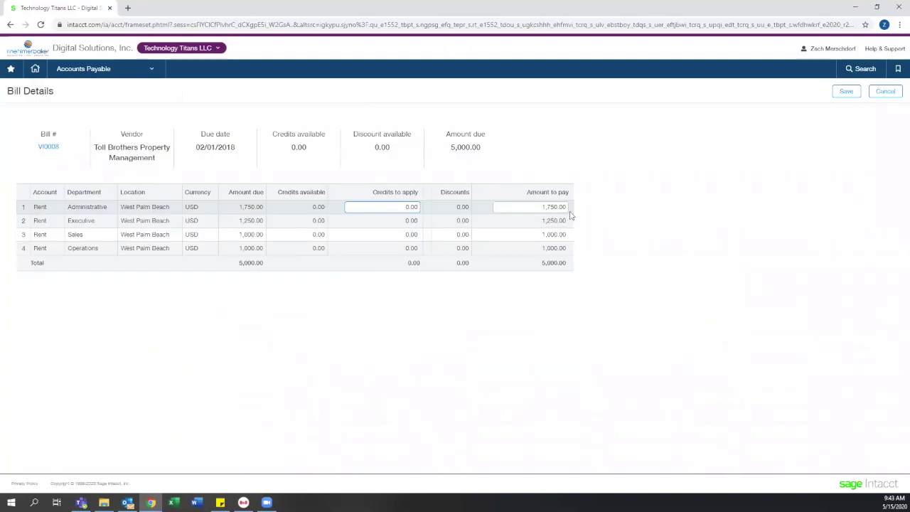
left_click(886, 93)
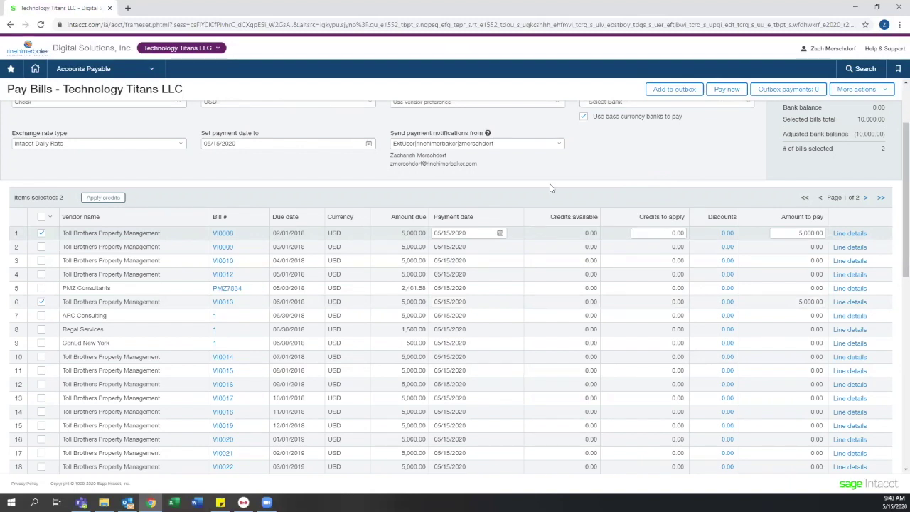
scroll(491, 203, "up", 2)
Step: Keep payment method Check, leave Pay Bills for the Accounts Payable overview, and open Bills analysis
left_click(180, 195)
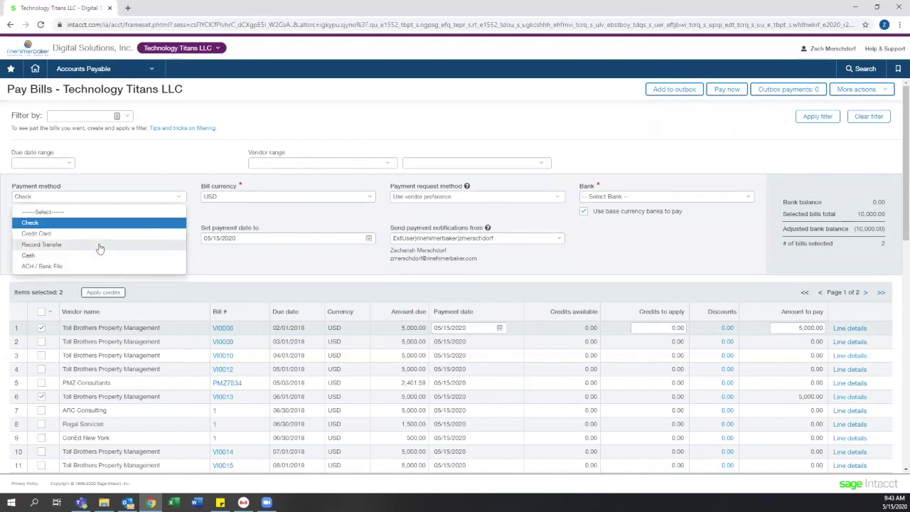
left_click(226, 163)
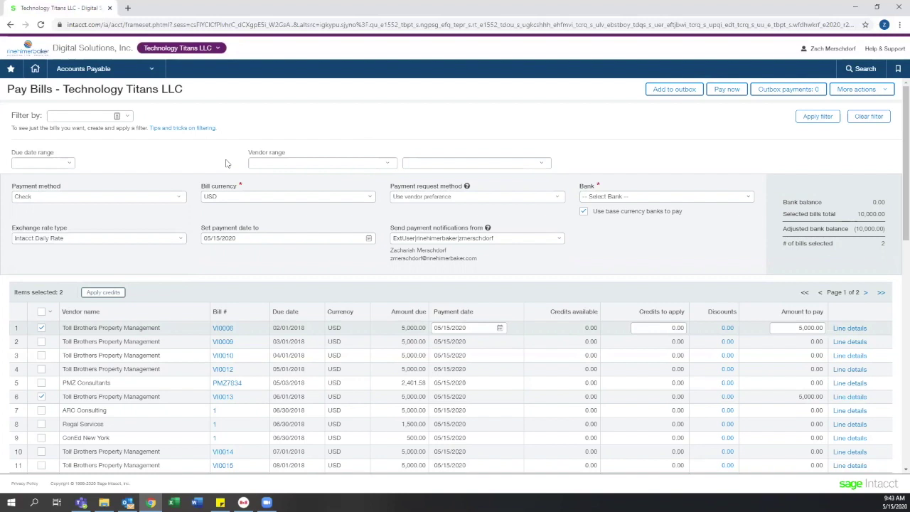
left_click(133, 74)
left_click(490, 97)
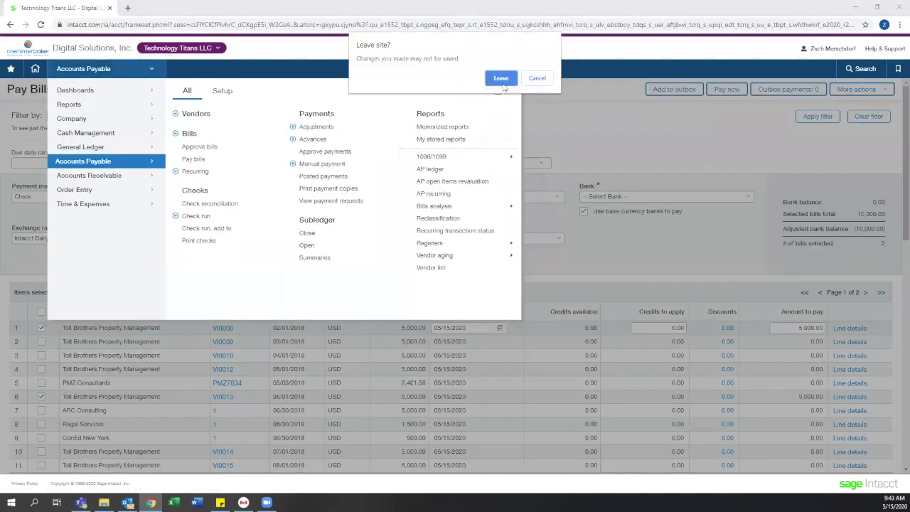
left_click(502, 80)
mouse_move(334, 332)
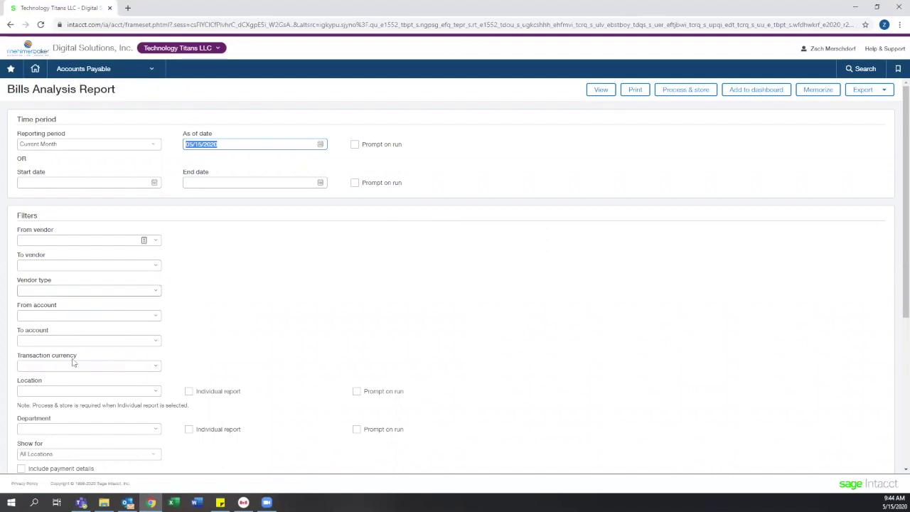
Step: Run the Bills Analysis report for Prior Year and scroll down to 6200 Rent totalling 20,000.00
left_click(600, 90)
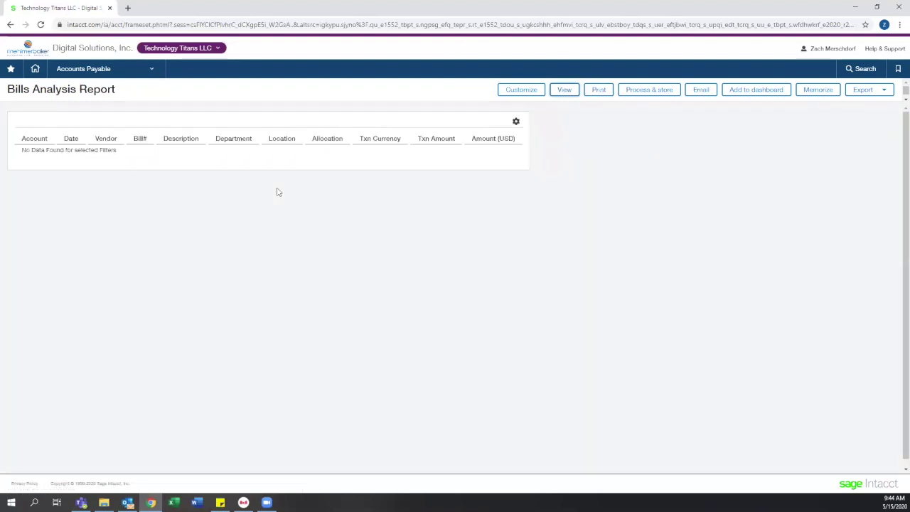
left_click(534, 91)
left_click(151, 146)
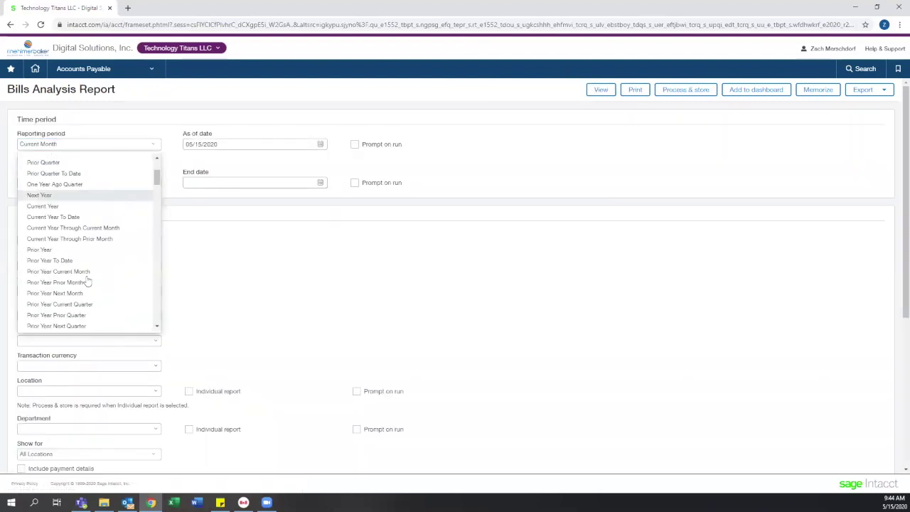
left_click(43, 248)
left_click(601, 90)
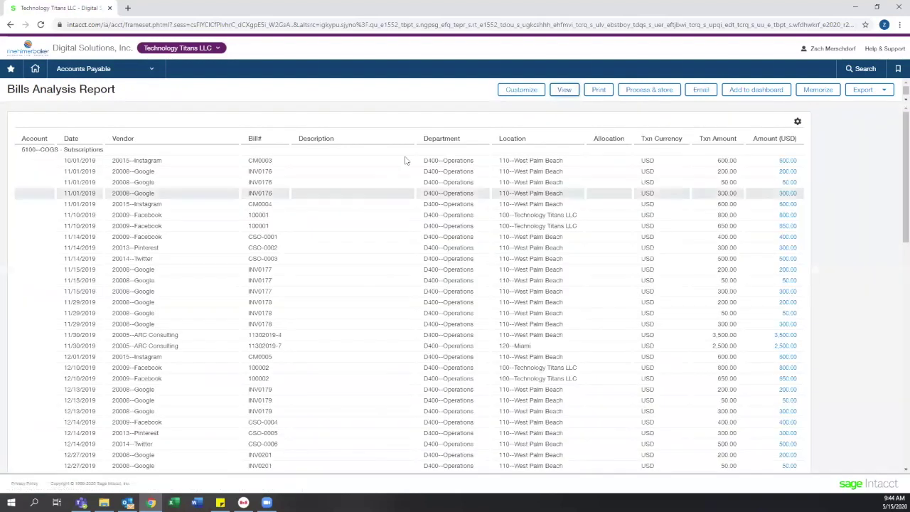
scroll(213, 185, "down", 4)
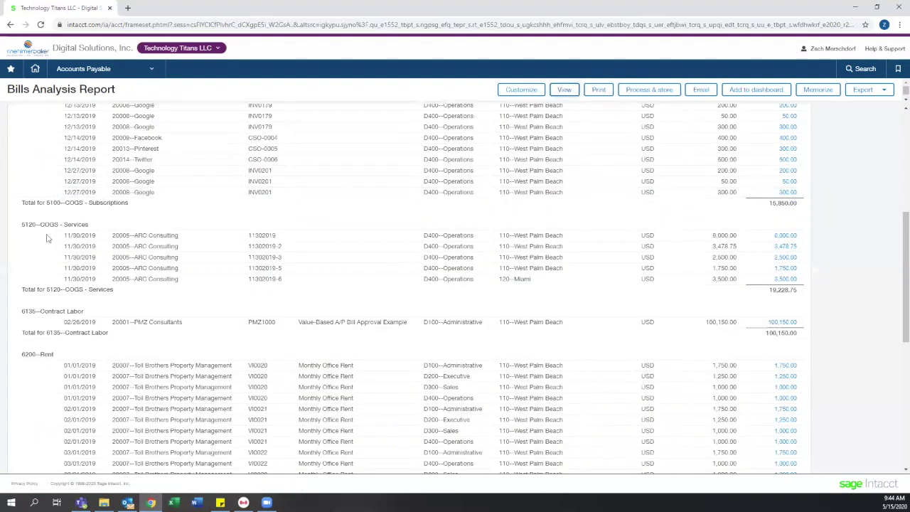
scroll(384, 259, "down", 3)
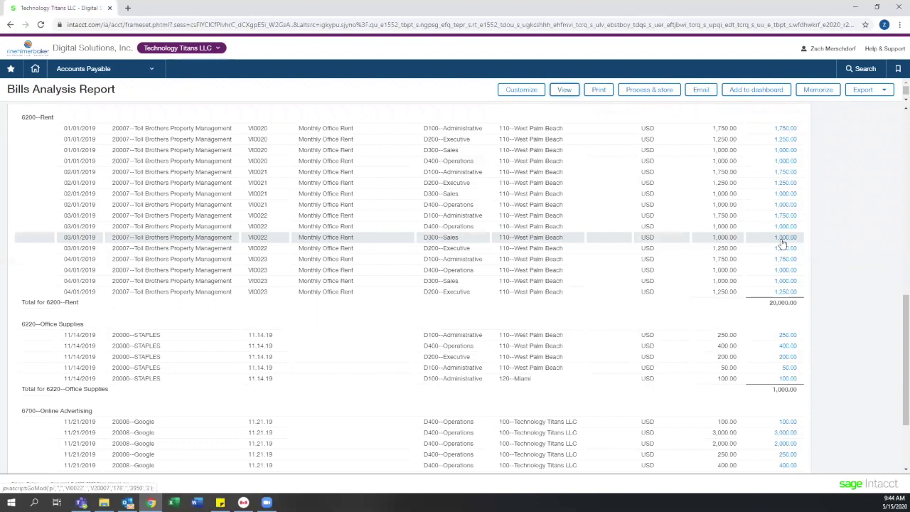
Step: Open the Accounts Payable menu of vendors, bills, payments and reports over the Bills Analysis report
left_click(142, 69)
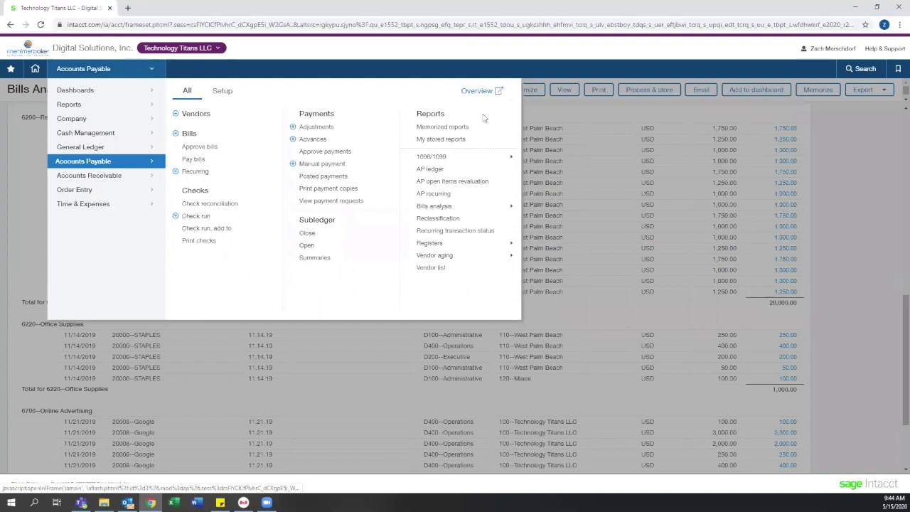